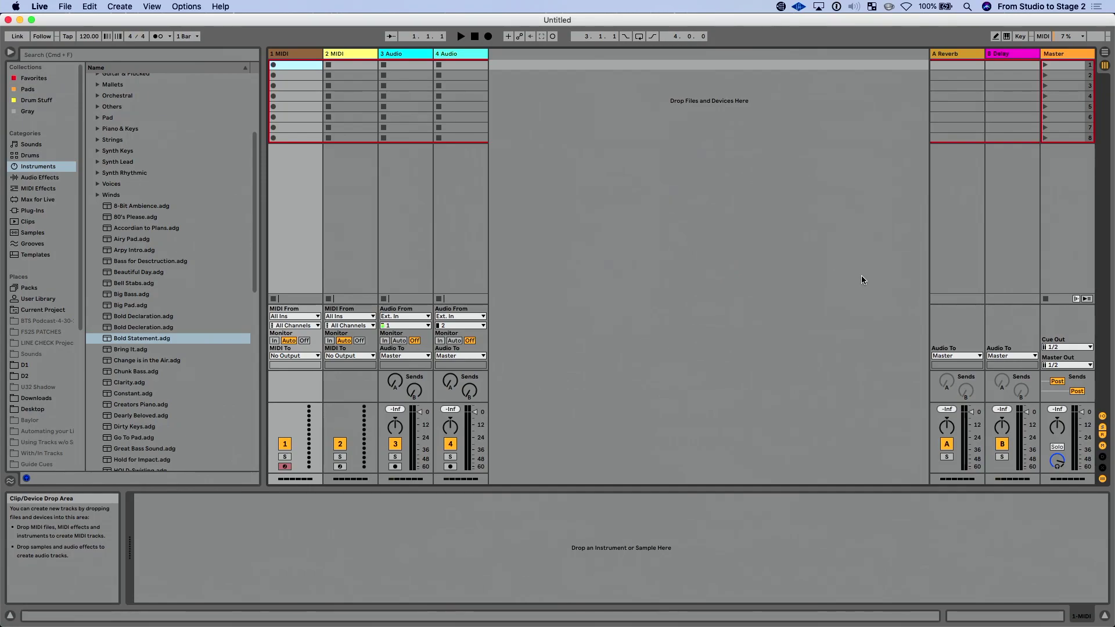
Step: Load an empty Instrument Rack onto track 1 and toggle its activator off and back on
{"action": "left_click", "coordinate": [62, 170]}
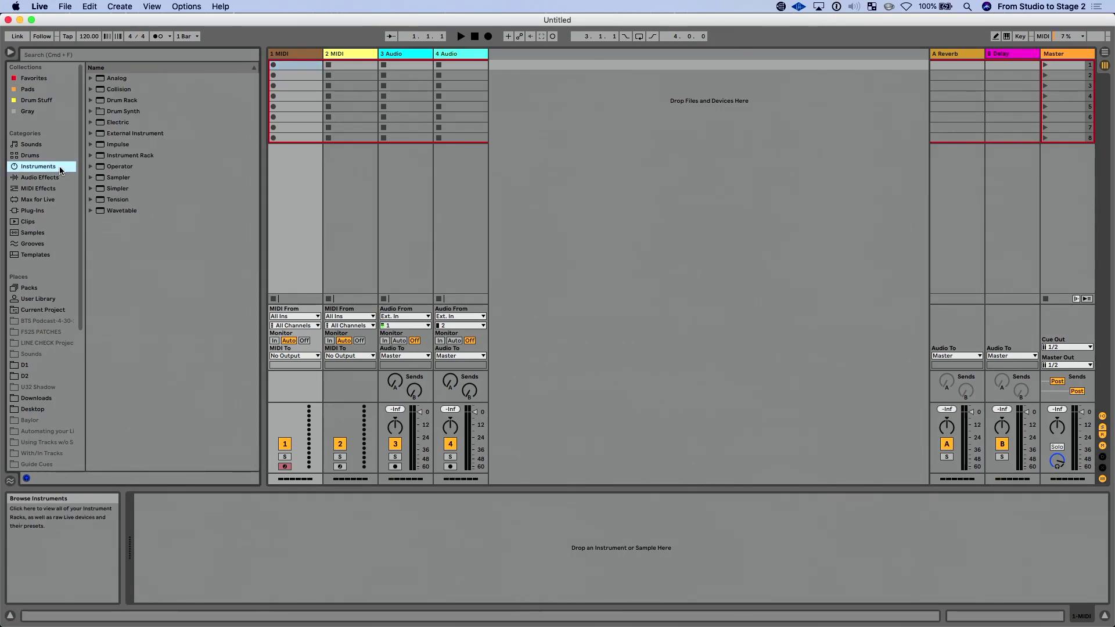
{"action": "double_click", "coordinate": [123, 157]}
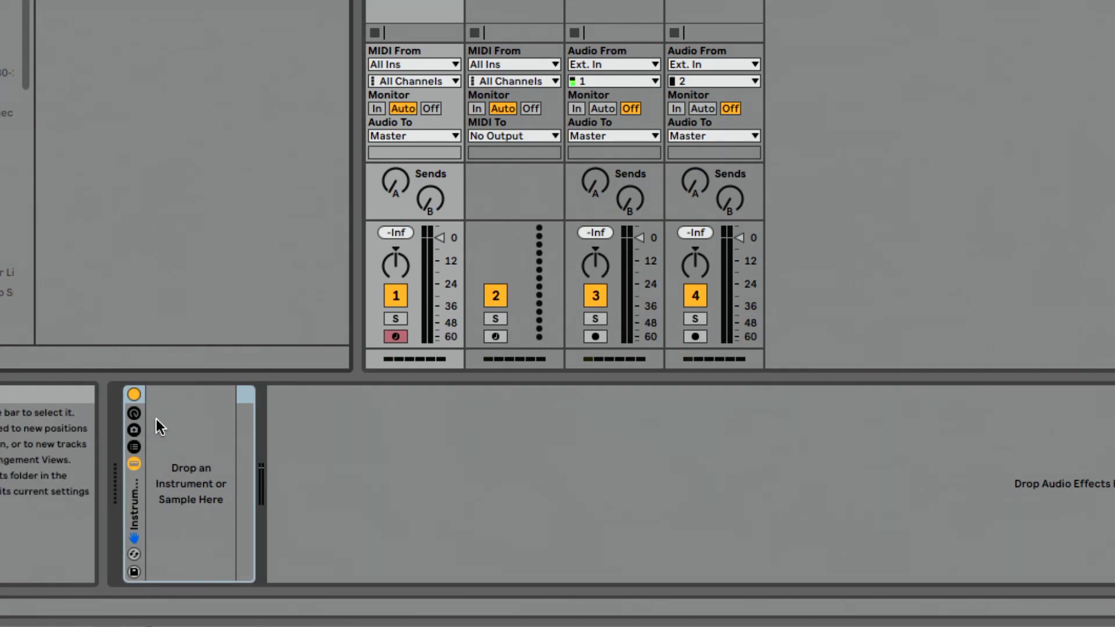
{"action": "left_click", "coordinate": [134, 395]}
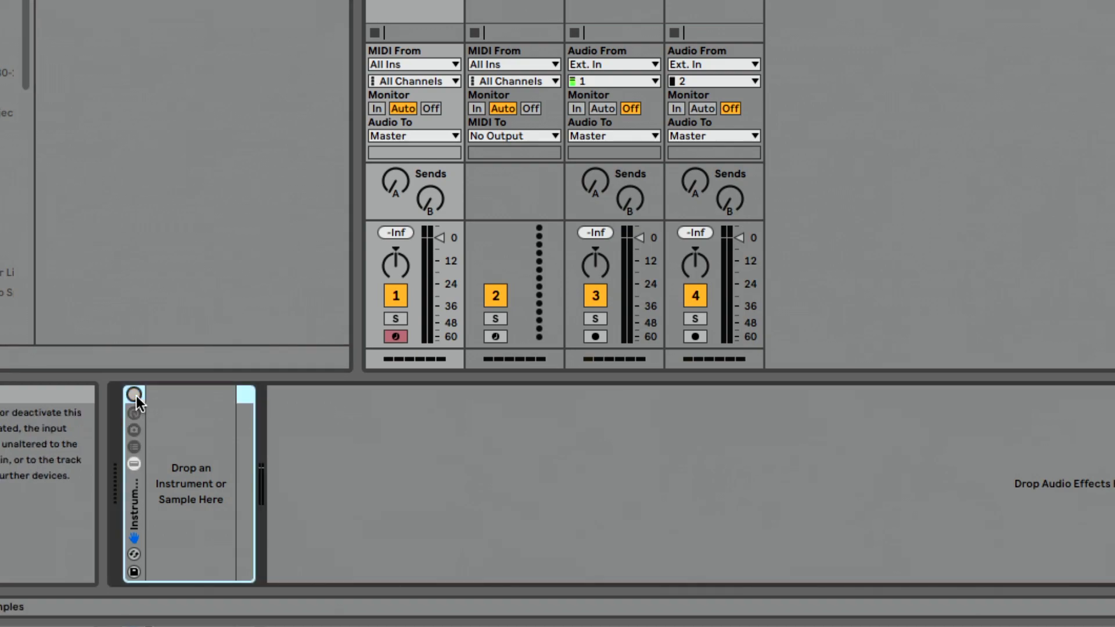
{"action": "left_click", "coordinate": [134, 395]}
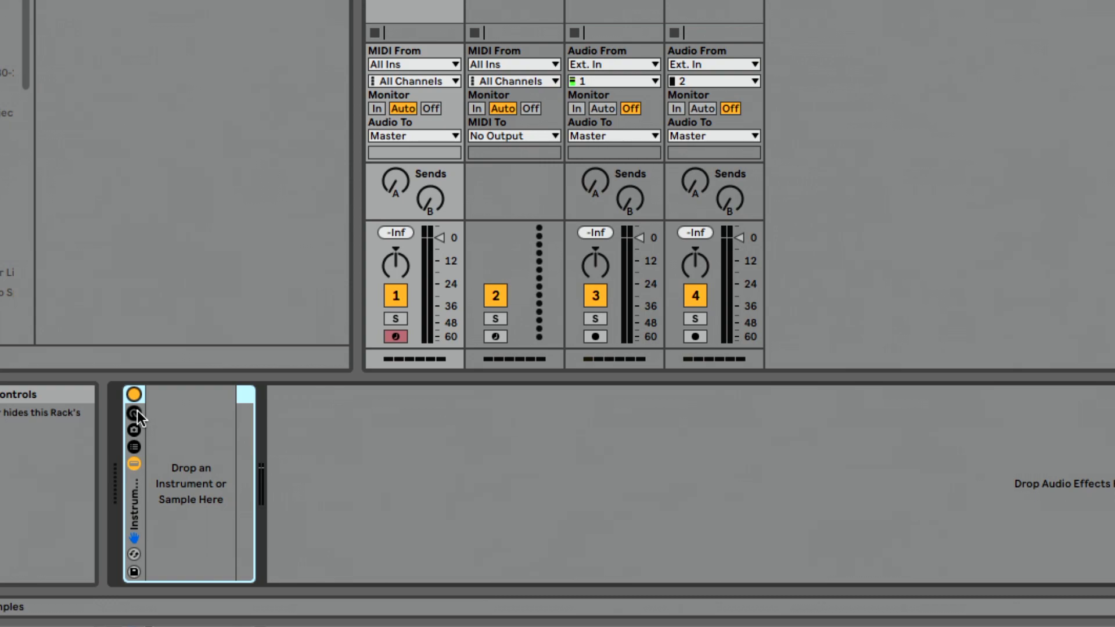
Step: Show the rack's macro knobs and expand them to sixteen
{"action": "left_click", "coordinate": [135, 414]}
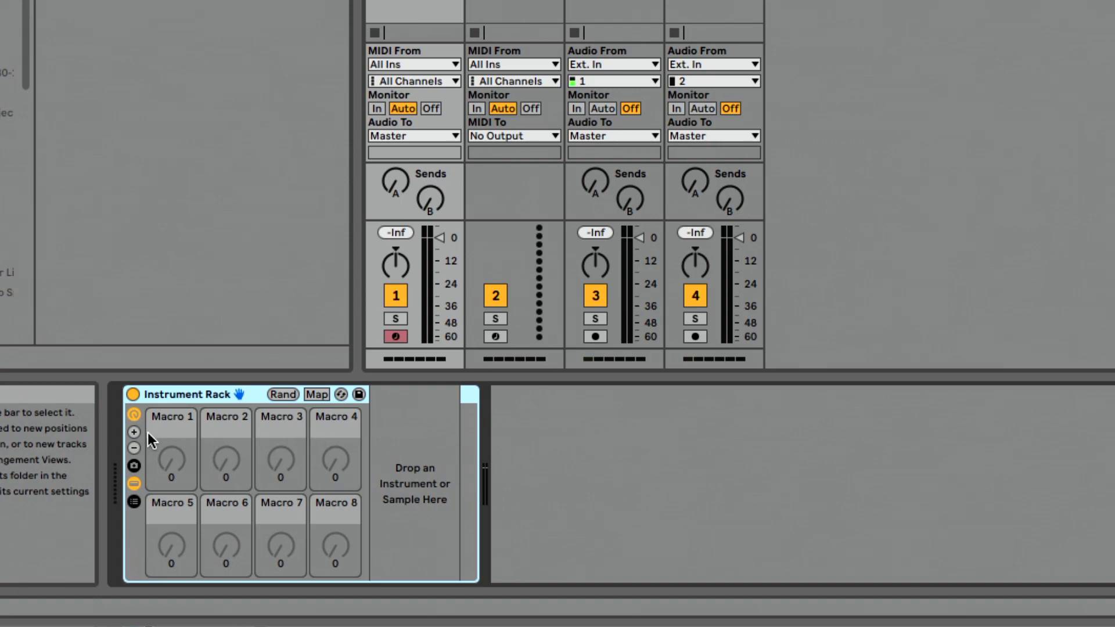
{"action": "left_click", "coordinate": [133, 433]}
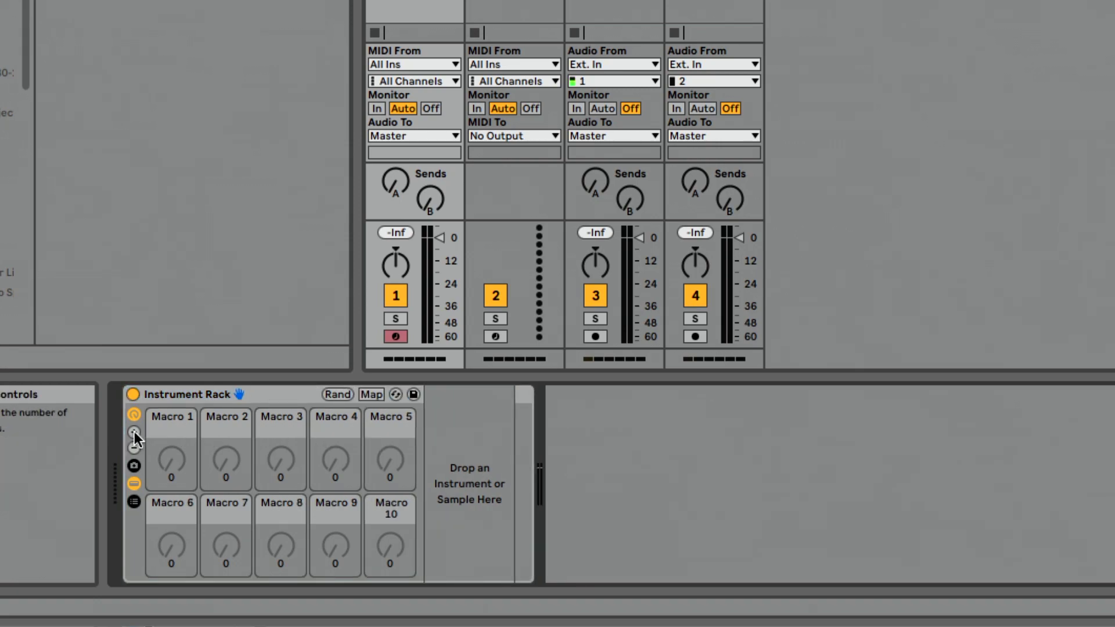
{"action": "left_click", "coordinate": [133, 432]}
{"action": "left_click", "coordinate": [133, 432]}
{"action": "left_click", "coordinate": [133, 432]}
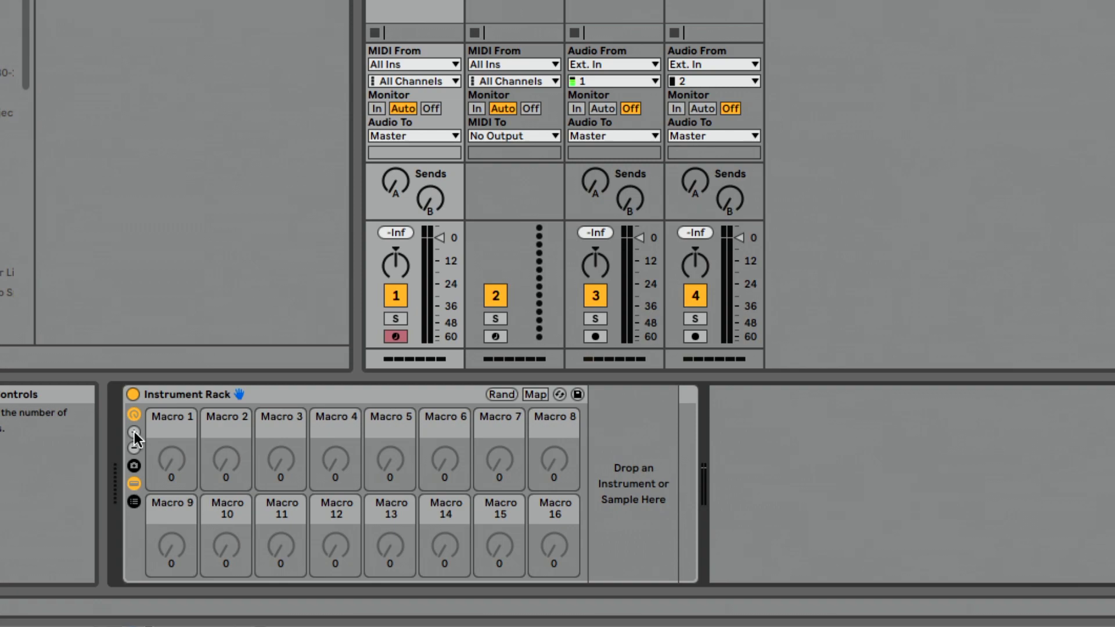
Step: Remove macro knobs until only Macro 1 remains
{"action": "left_click", "coordinate": [133, 449]}
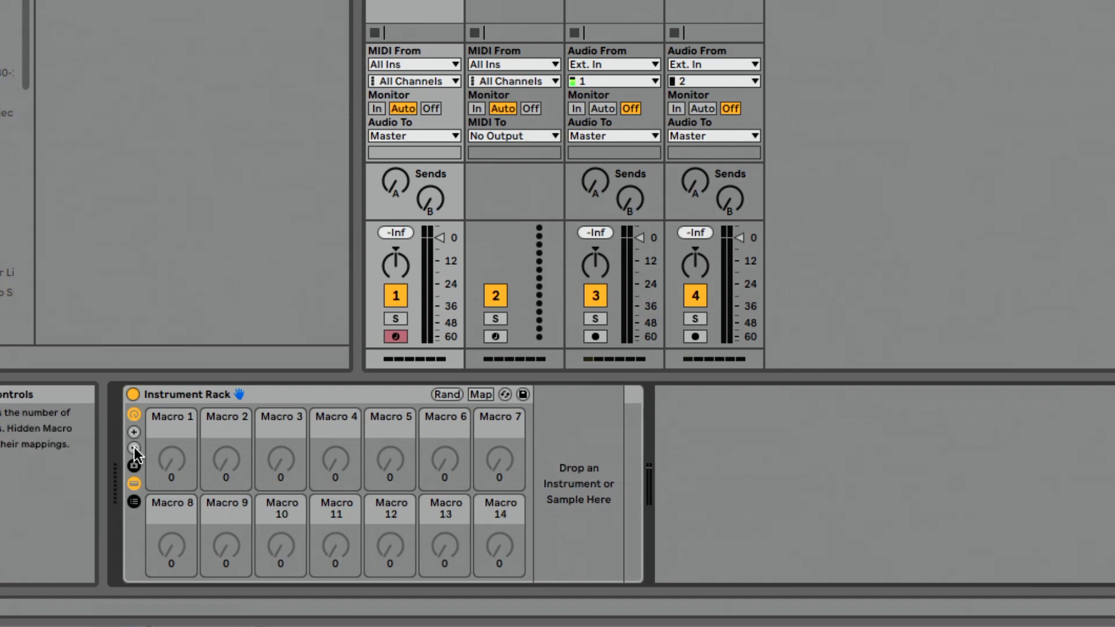
{"action": "left_click", "coordinate": [133, 449]}
{"action": "left_click", "coordinate": [133, 449]}
{"action": "left_click", "coordinate": [133, 449]}
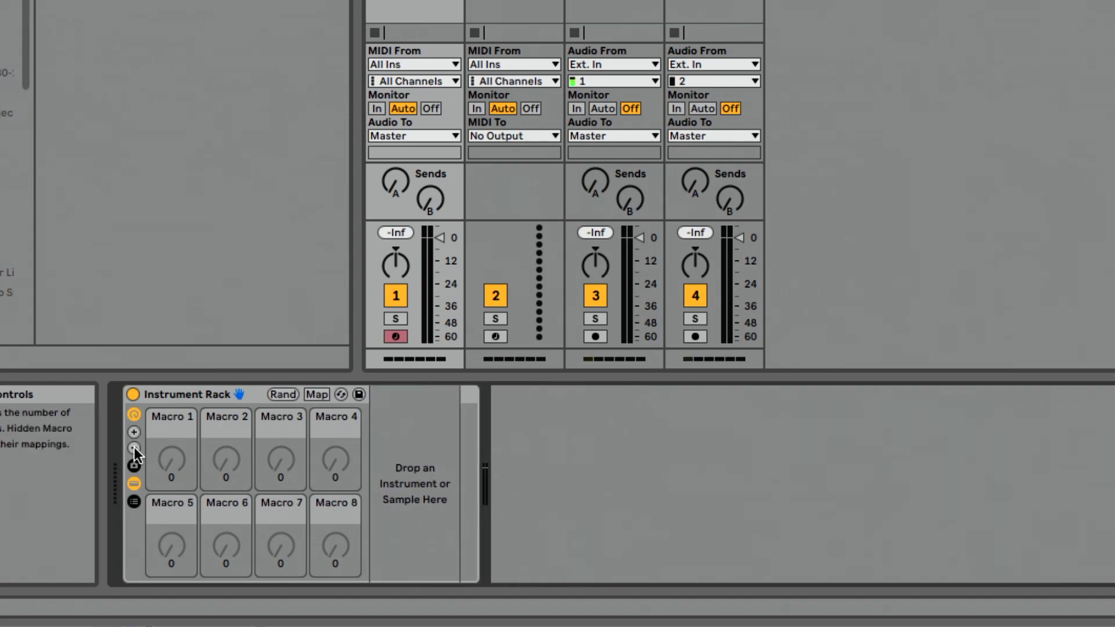
{"action": "left_click", "coordinate": [134, 448]}
{"action": "left_click", "coordinate": [134, 449]}
{"action": "left_click", "coordinate": [134, 448]}
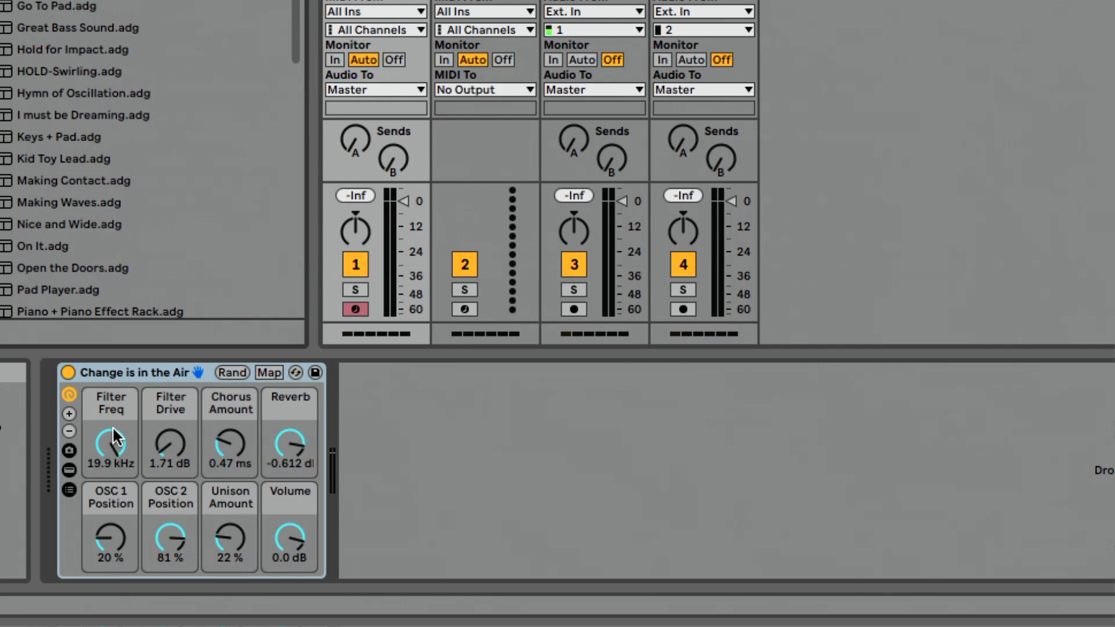
Step: Hide every macro except Filter Freq, which reads 584 Hz
{"action": "left_click", "coordinate": [70, 430]}
{"action": "left_click", "coordinate": [70, 429]}
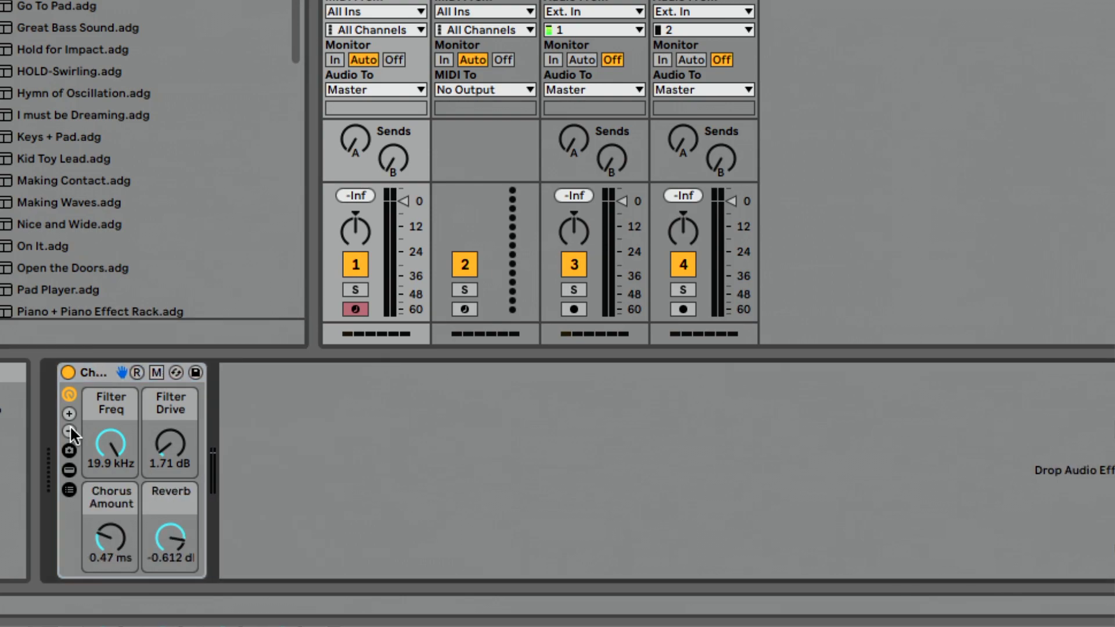
{"action": "left_click", "coordinate": [70, 429]}
{"action": "left_click", "coordinate": [69, 430]}
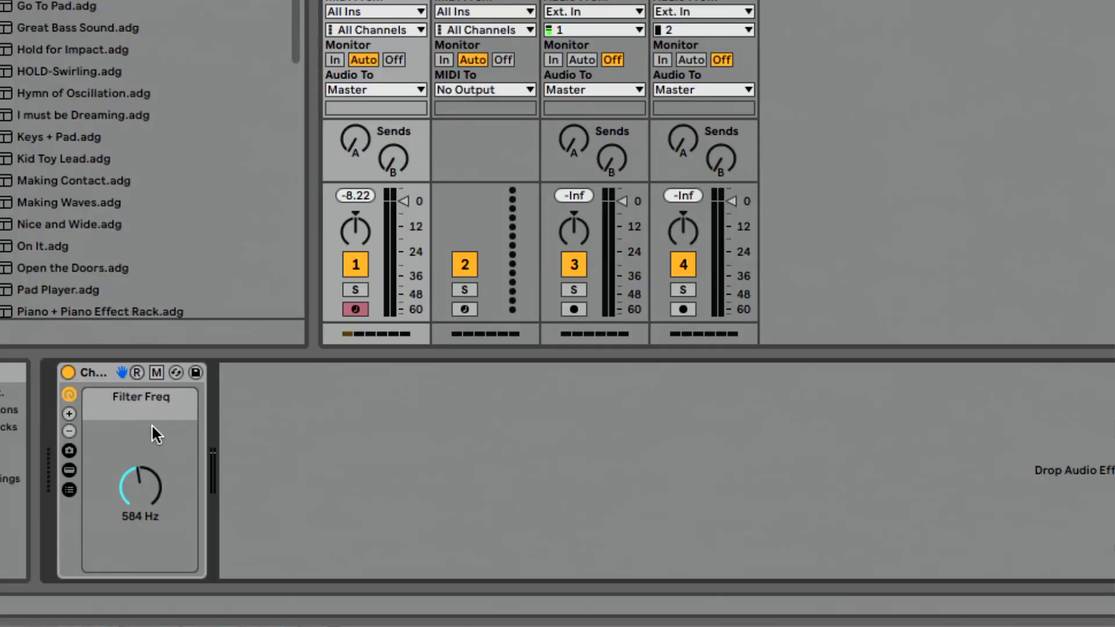
Step: Show Filter Drive and the remaining macros again until all eight are visible
{"action": "left_click", "coordinate": [69, 412]}
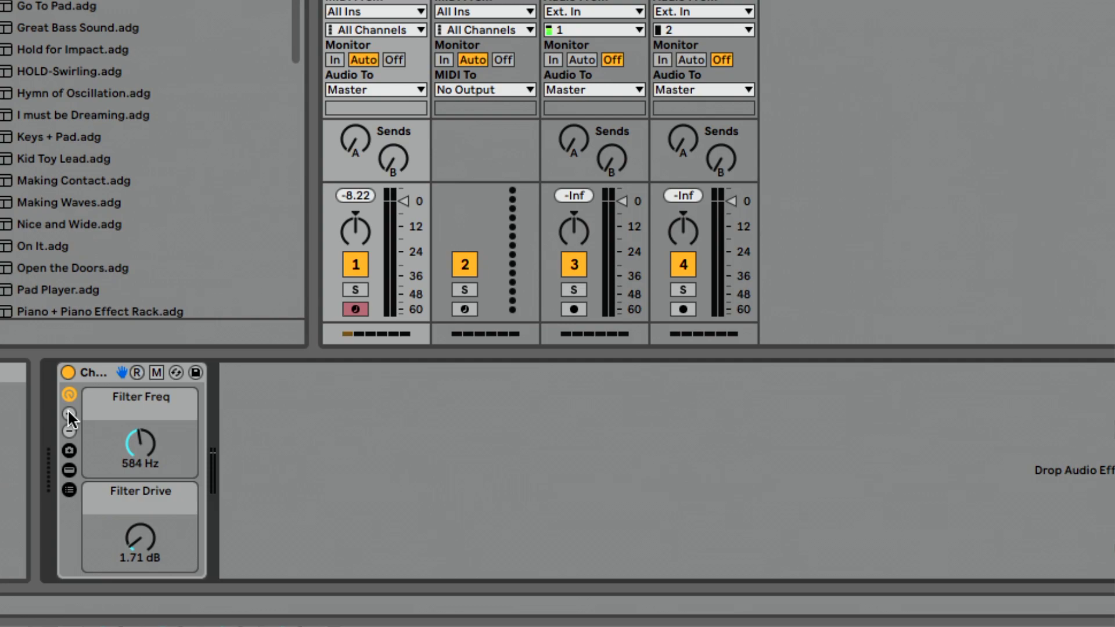
{"action": "left_click", "coordinate": [69, 412]}
{"action": "left_click", "coordinate": [69, 412]}
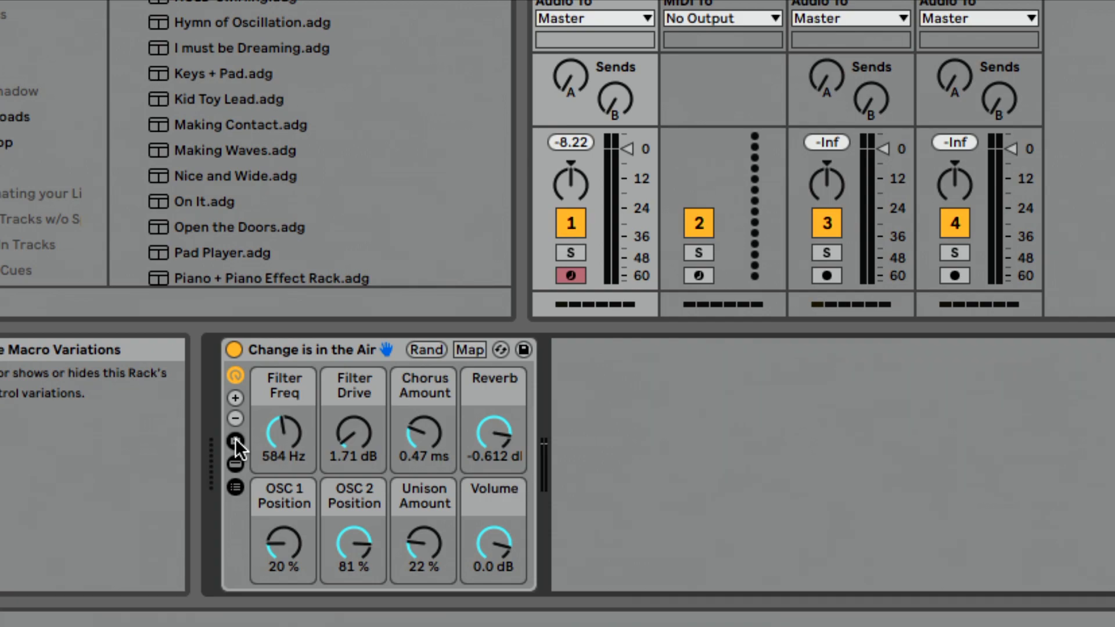
Step: Store three macro variations: the current settings, Filter Freq 19.9 kHz, and Filter Freq 37.4 Hz
{"action": "left_click", "coordinate": [236, 440]}
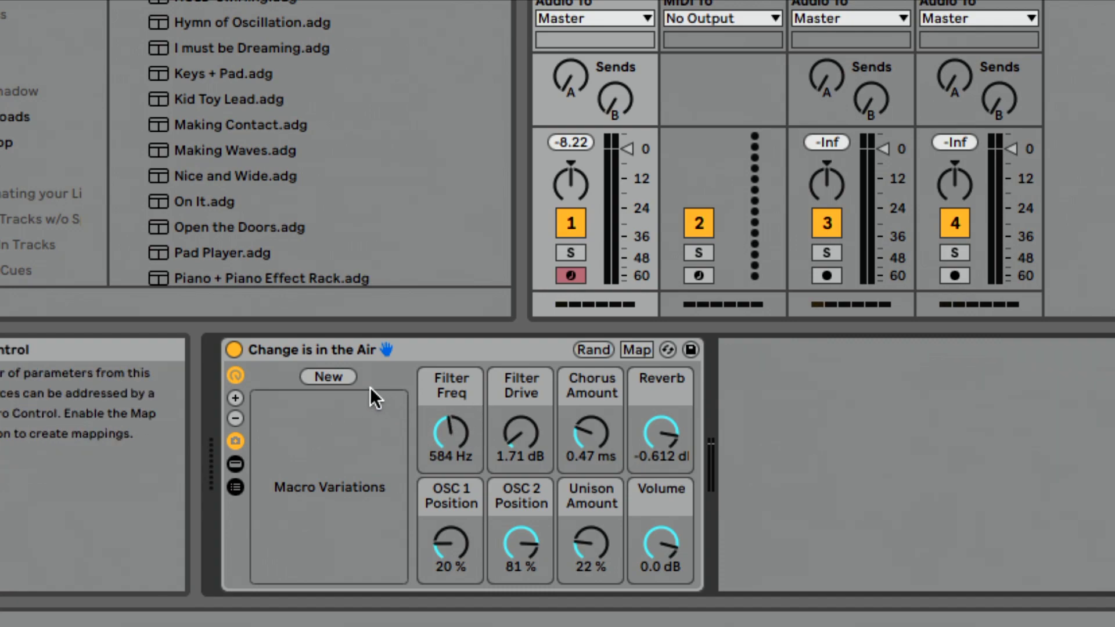
{"action": "left_click", "coordinate": [349, 377]}
{"action": "left_click", "coordinate": [321, 402]}
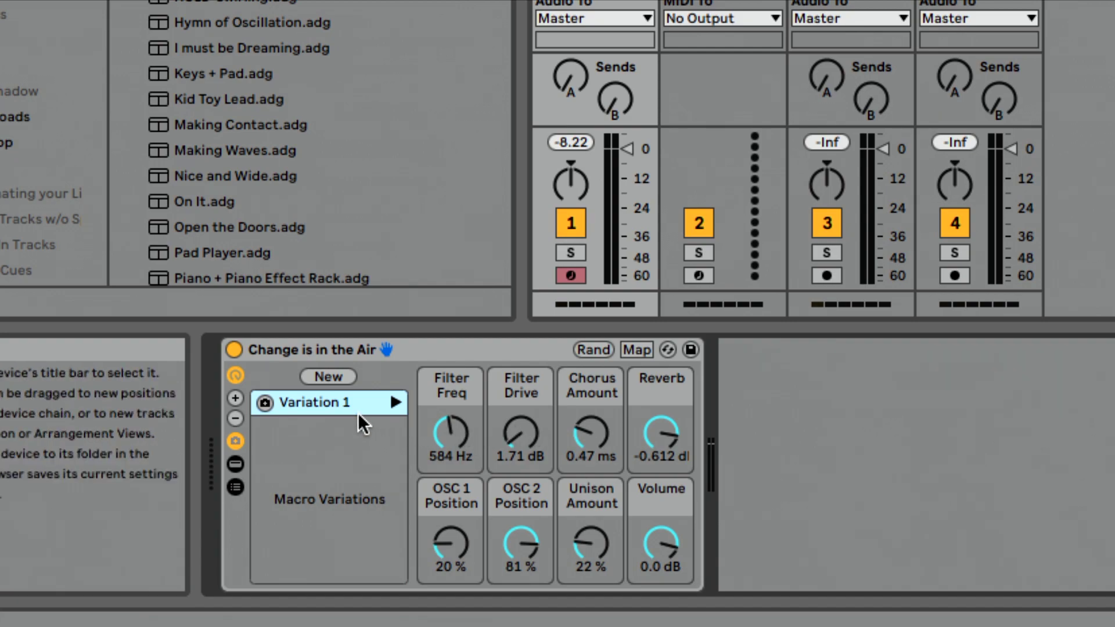
{"action": "left_click_drag", "start_coordinate": [445, 430], "coordinate": [445, 360]}
{"action": "left_click", "coordinate": [343, 379]}
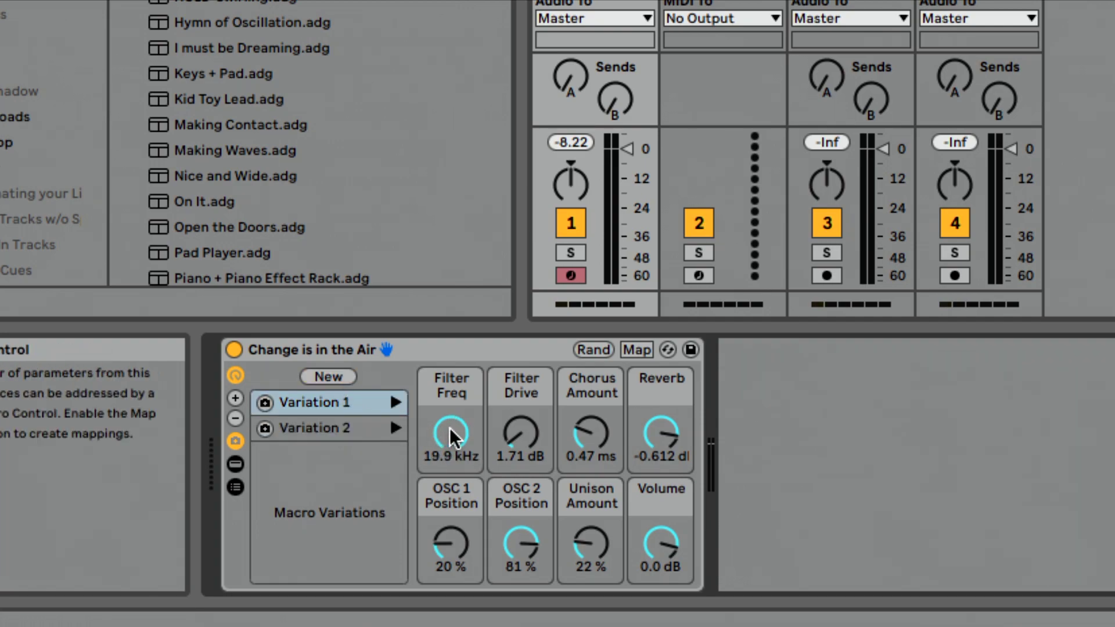
{"action": "left_click_drag", "start_coordinate": [451, 433], "coordinate": [450, 485]}
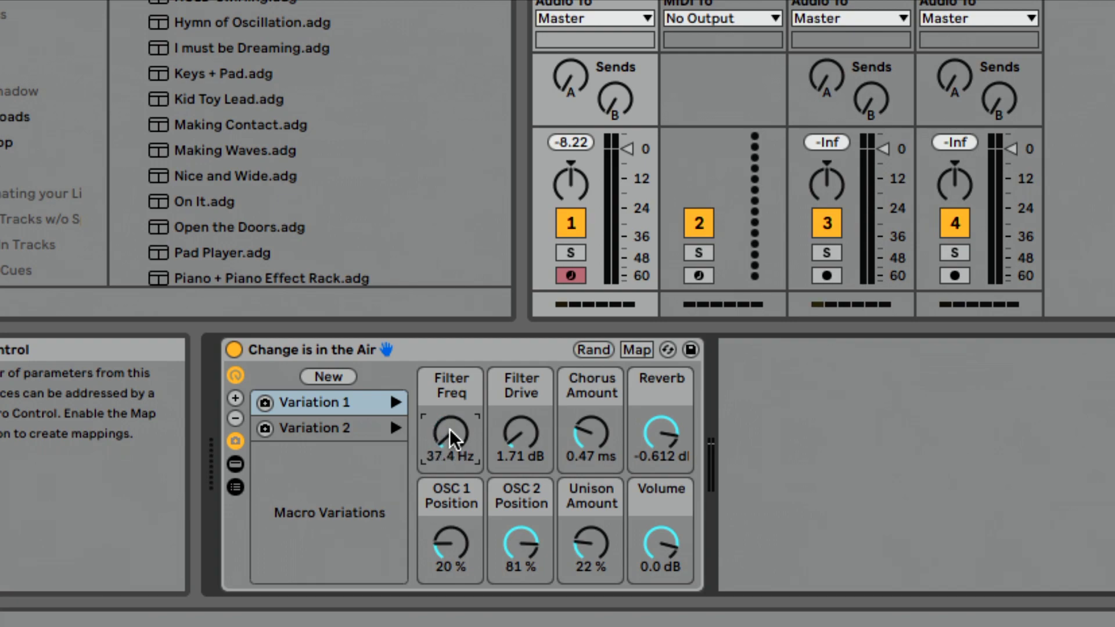
{"action": "left_click", "coordinate": [343, 382]}
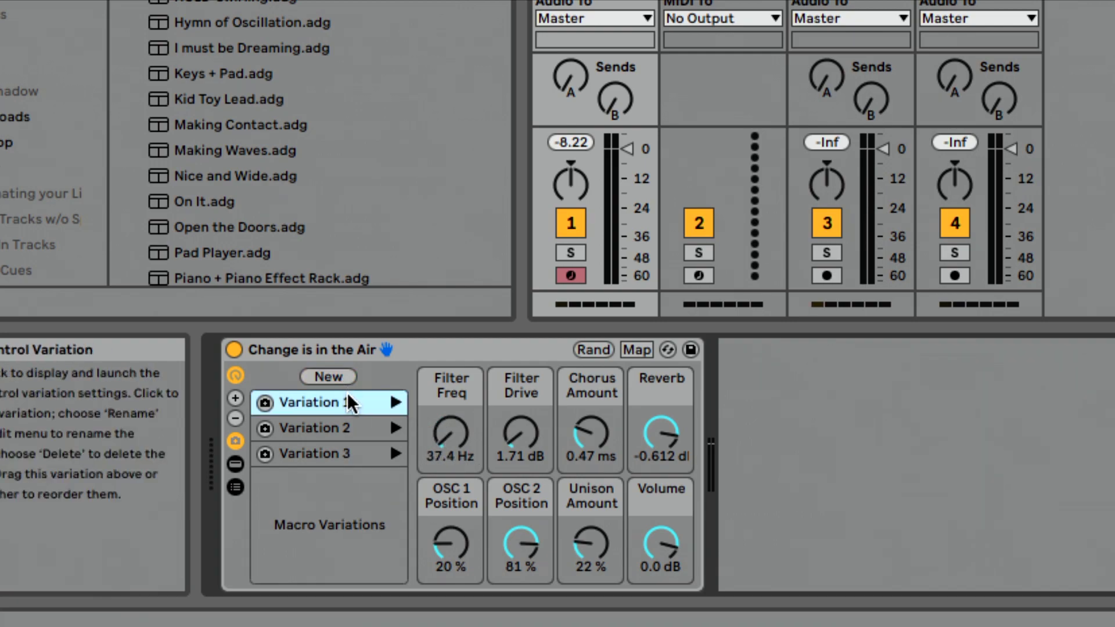
Step: Recall Variations 1, 2 and 3 in turn, then Variation 1 again
{"action": "left_click", "coordinate": [397, 402]}
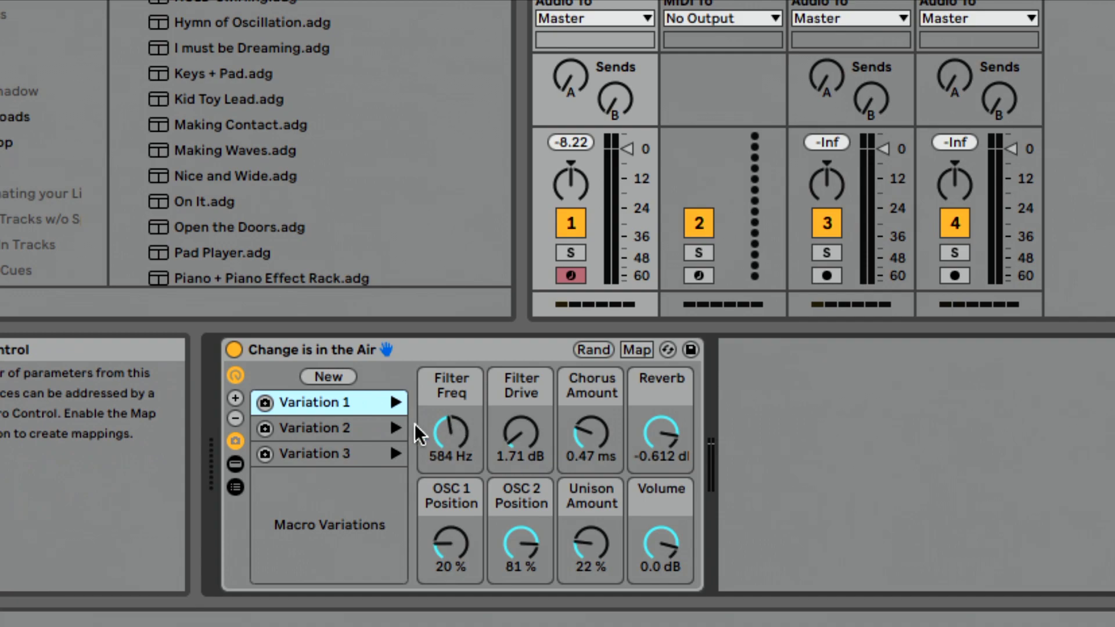
{"action": "left_click", "coordinate": [398, 431]}
{"action": "left_click", "coordinate": [395, 453]}
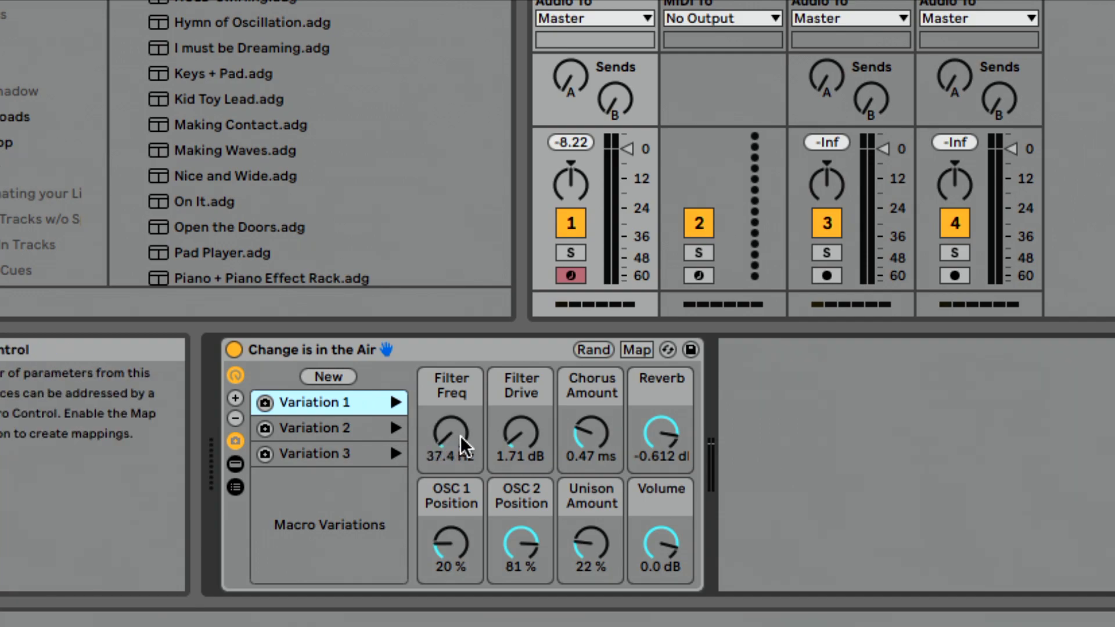
{"action": "left_click", "coordinate": [399, 404]}
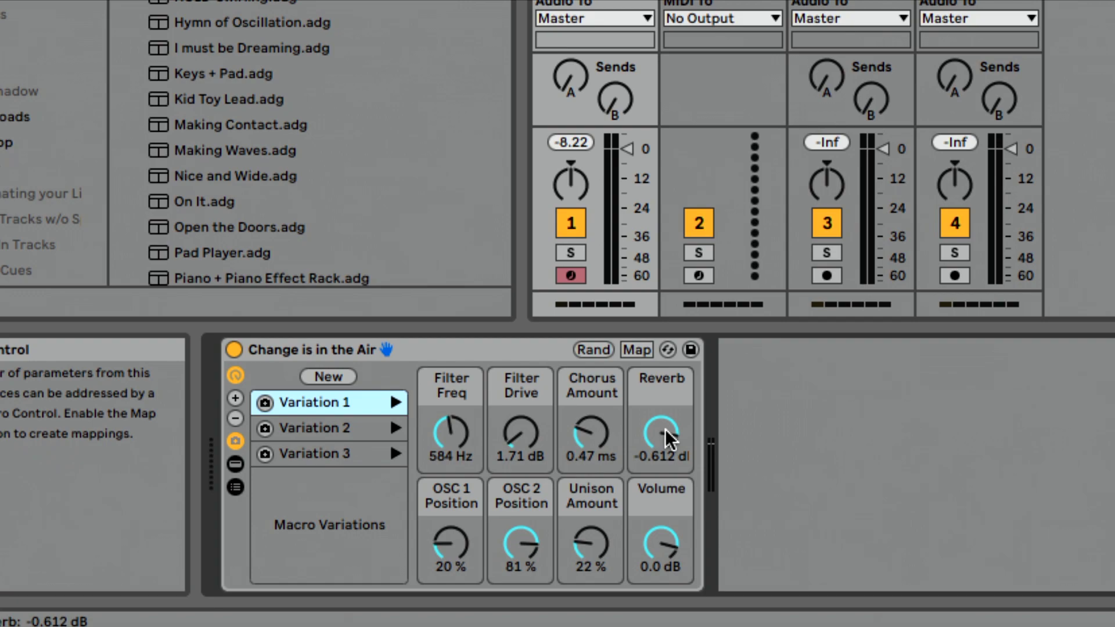
Step: Lower Reverb to about -13.5 dB in Variation 1 and -14.8 dB in Variation 2, overwriting both
{"action": "left_click_drag", "start_coordinate": [669, 439], "coordinate": [668, 479]}
{"action": "left_click", "coordinate": [265, 402]}
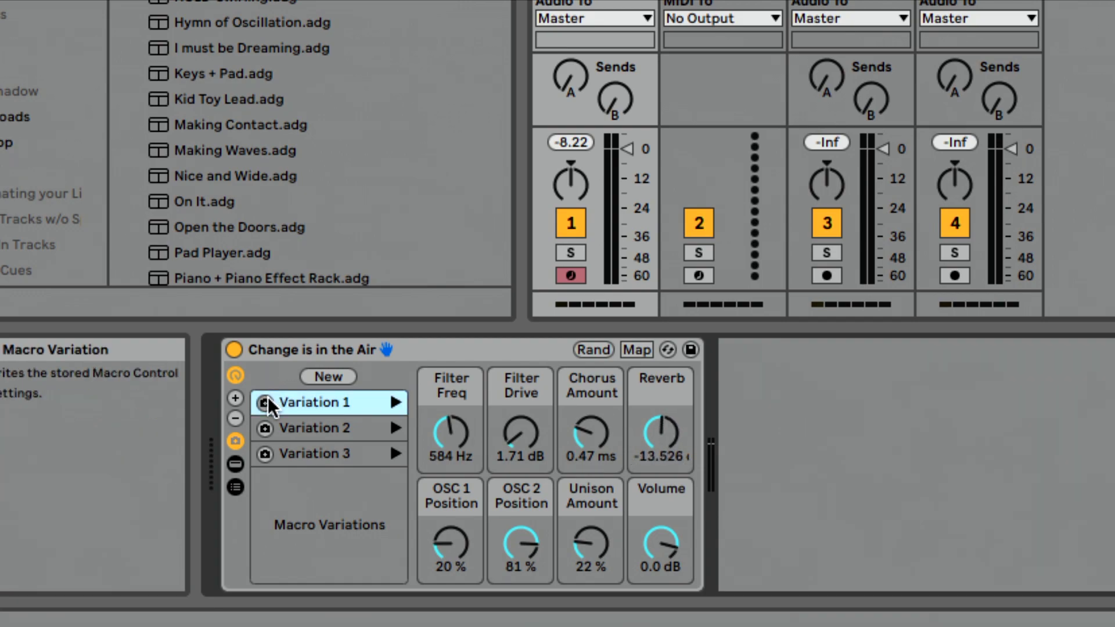
{"action": "left_click", "coordinate": [392, 428]}
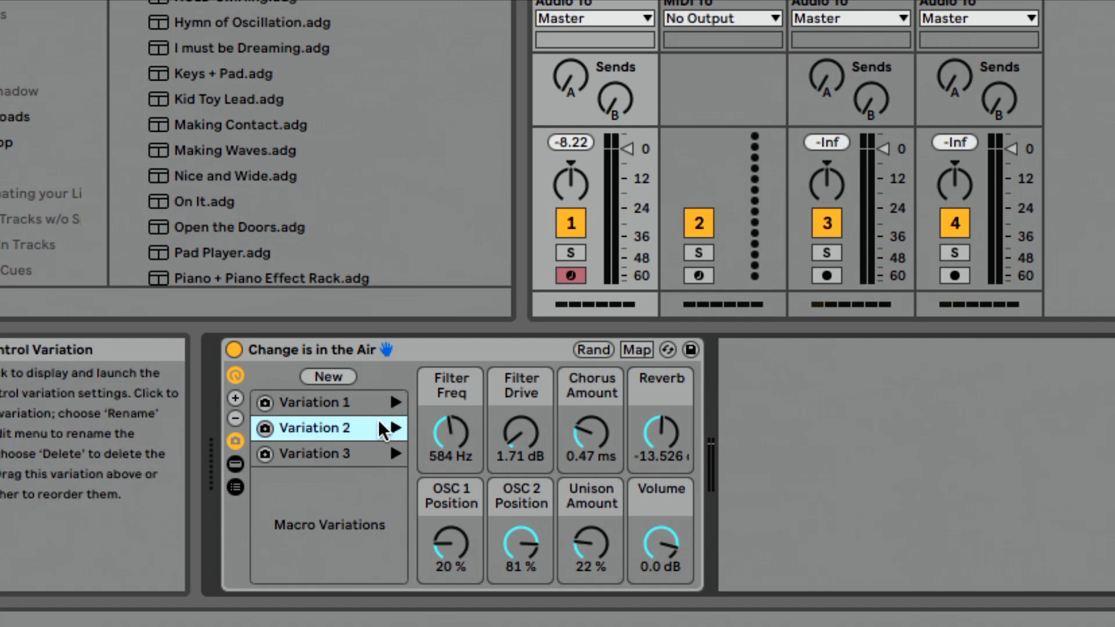
{"action": "left_click_drag", "start_coordinate": [667, 447], "coordinate": [668, 489]}
{"action": "left_click", "coordinate": [266, 428]}
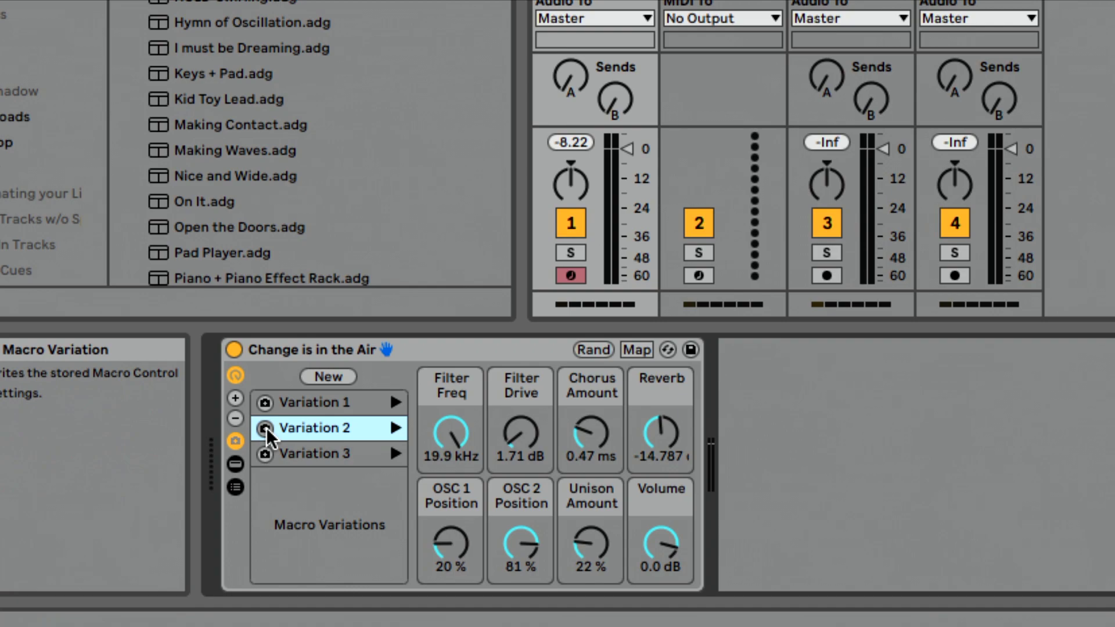
Step: Recall Variations 1 and 2 to check their updated Reverb values
{"action": "left_click", "coordinate": [327, 410]}
{"action": "left_click", "coordinate": [395, 402]}
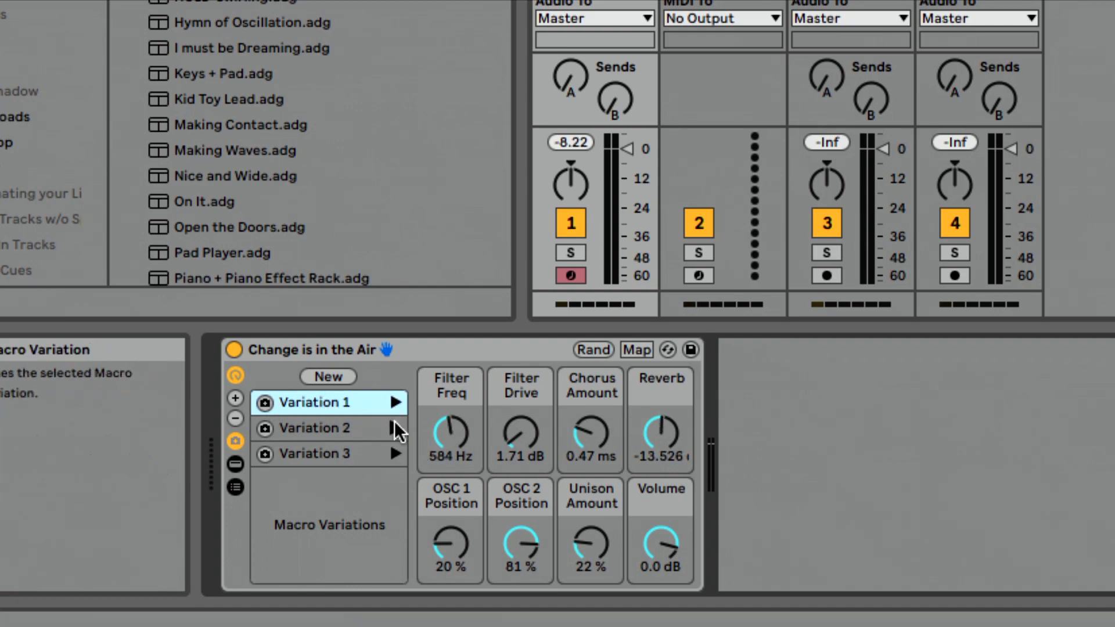
{"action": "left_click", "coordinate": [395, 428]}
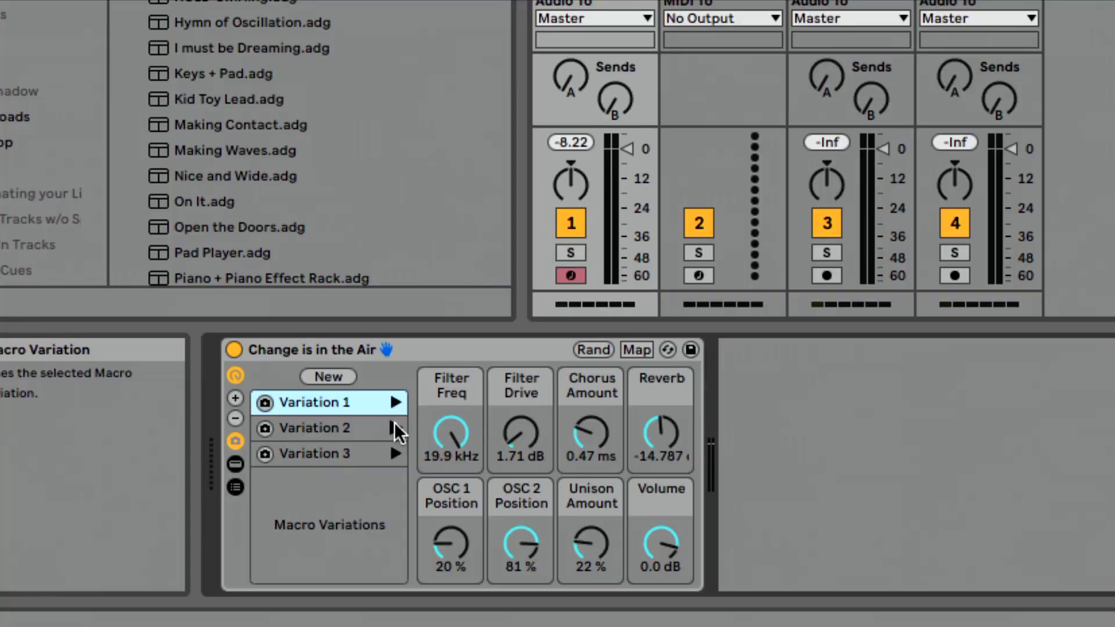
{"action": "left_click", "coordinate": [237, 464]}
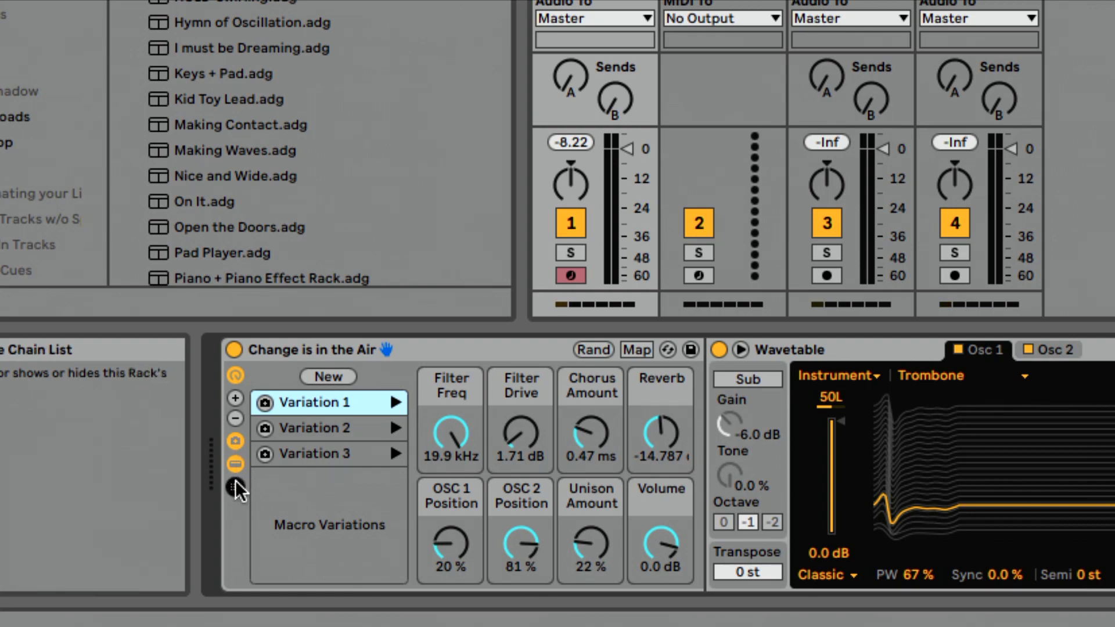
{"action": "left_click", "coordinate": [236, 487]}
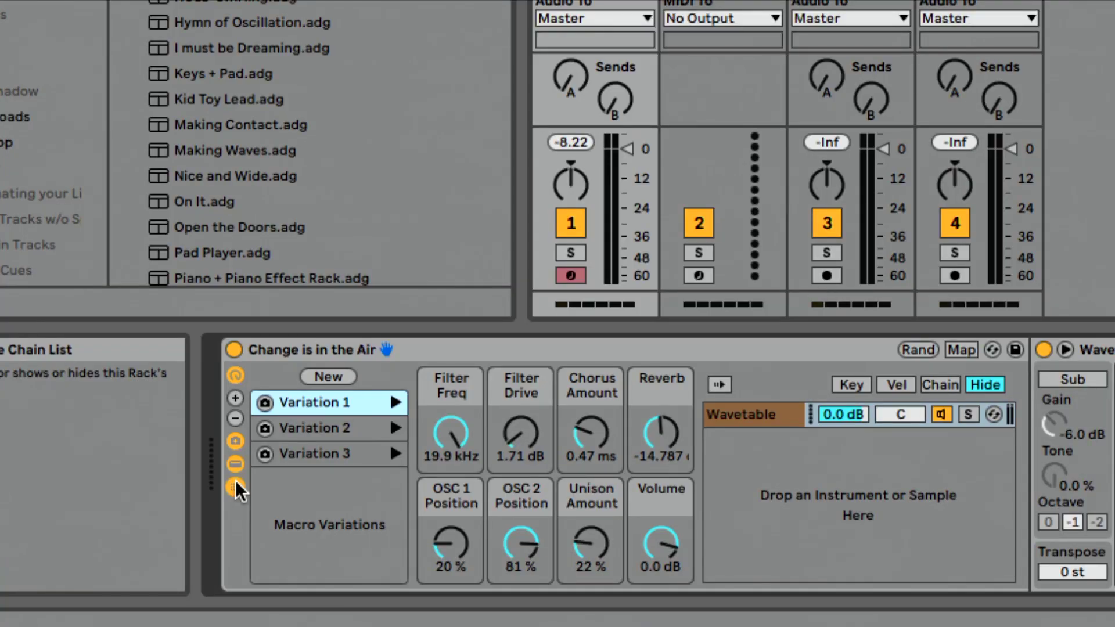
{"action": "left_click", "coordinate": [237, 485]}
{"action": "left_click", "coordinate": [236, 466]}
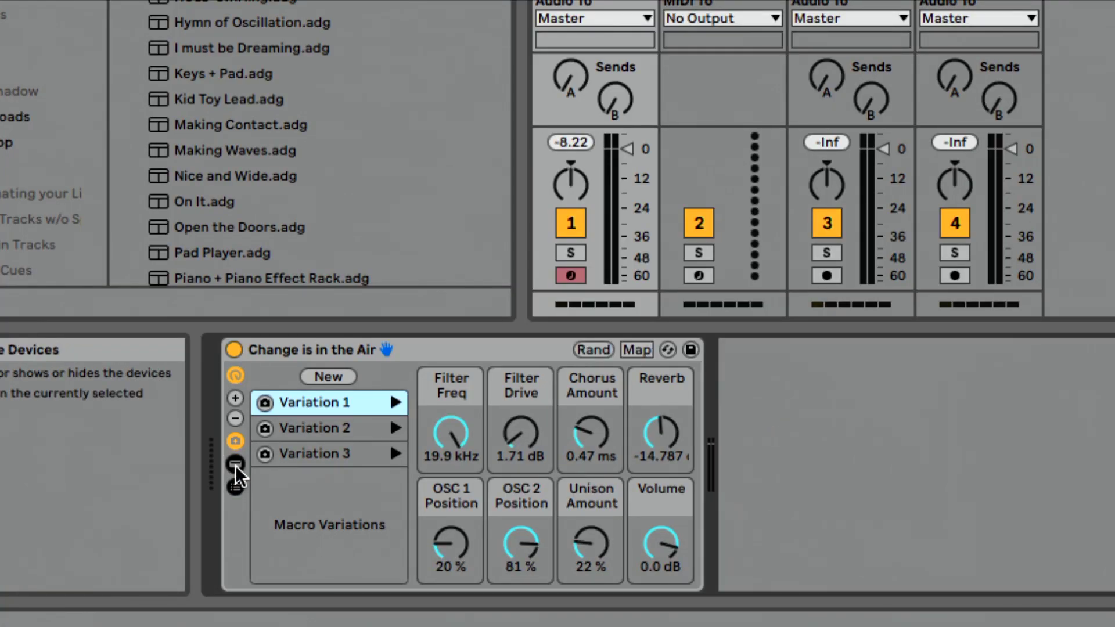
Step: Hide the Macro Variations panel so only the eight macro knobs show
{"action": "left_click", "coordinate": [237, 442]}
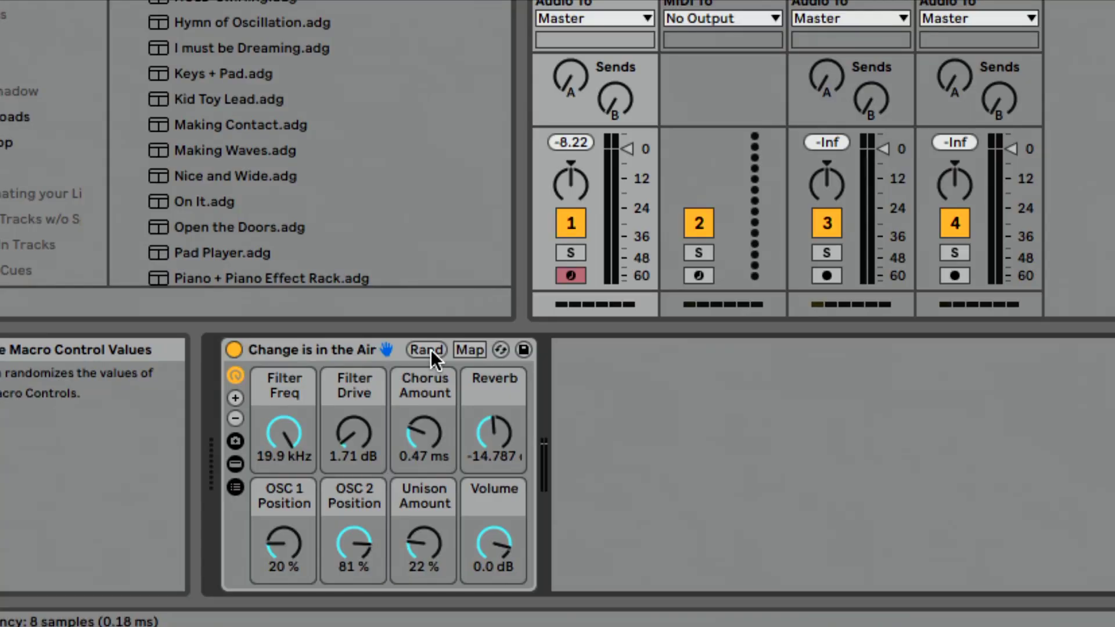
Step: Randomize the rack's macros three times with Rand
{"action": "left_click", "coordinate": [426, 349]}
{"action": "left_click", "coordinate": [431, 350]}
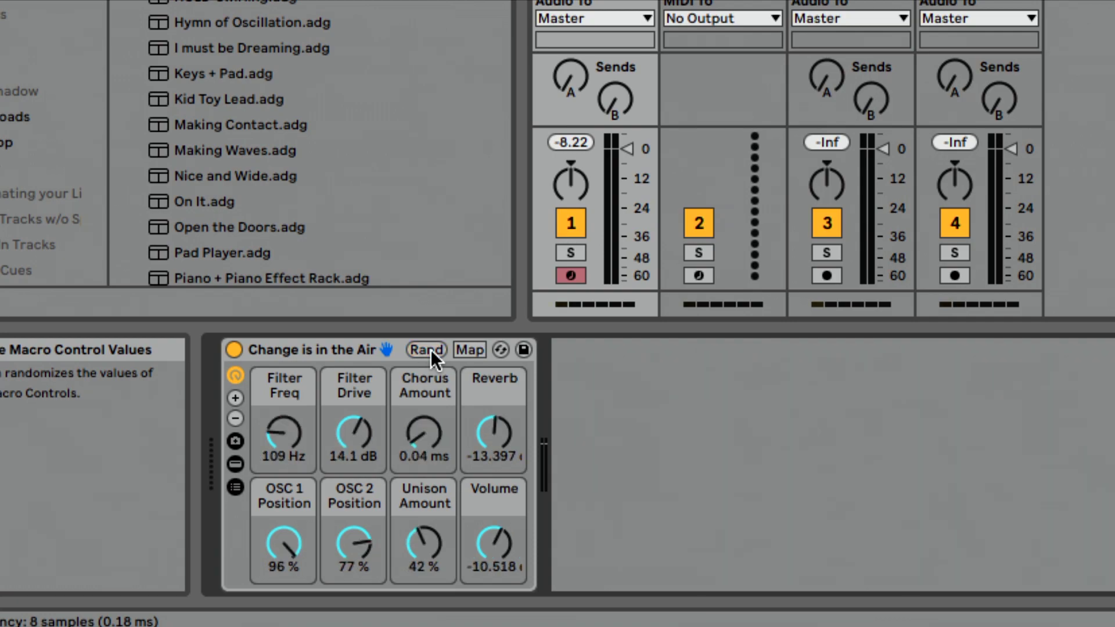
{"action": "left_click", "coordinate": [430, 349]}
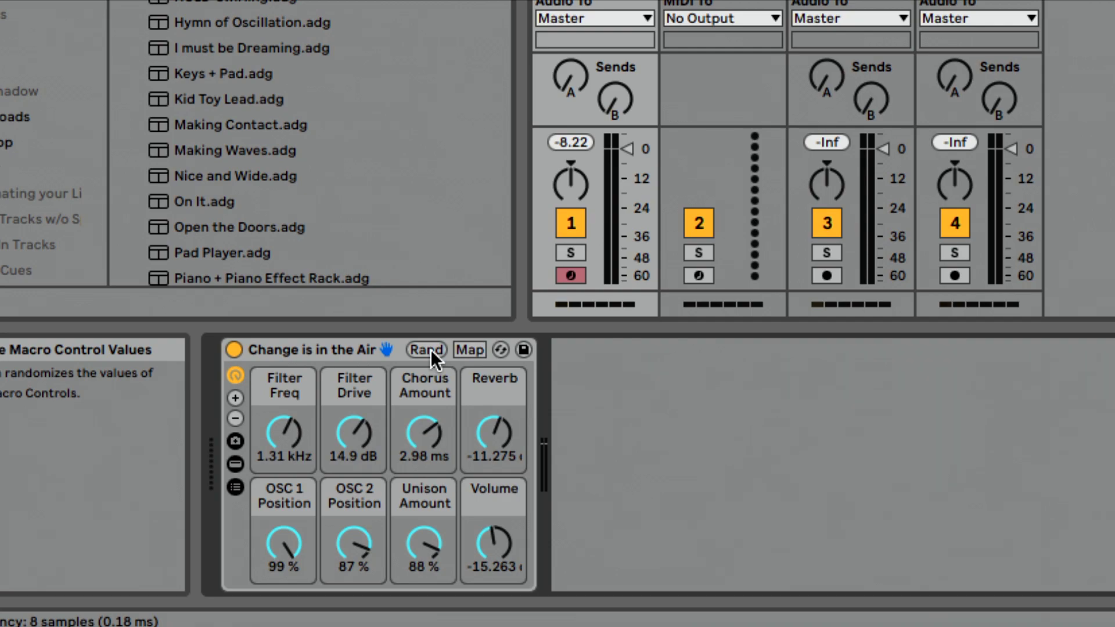
Step: Exclude the Volume macro from randomization and raise it to around -5.652 dB
{"action": "right_click", "coordinate": [495, 541]}
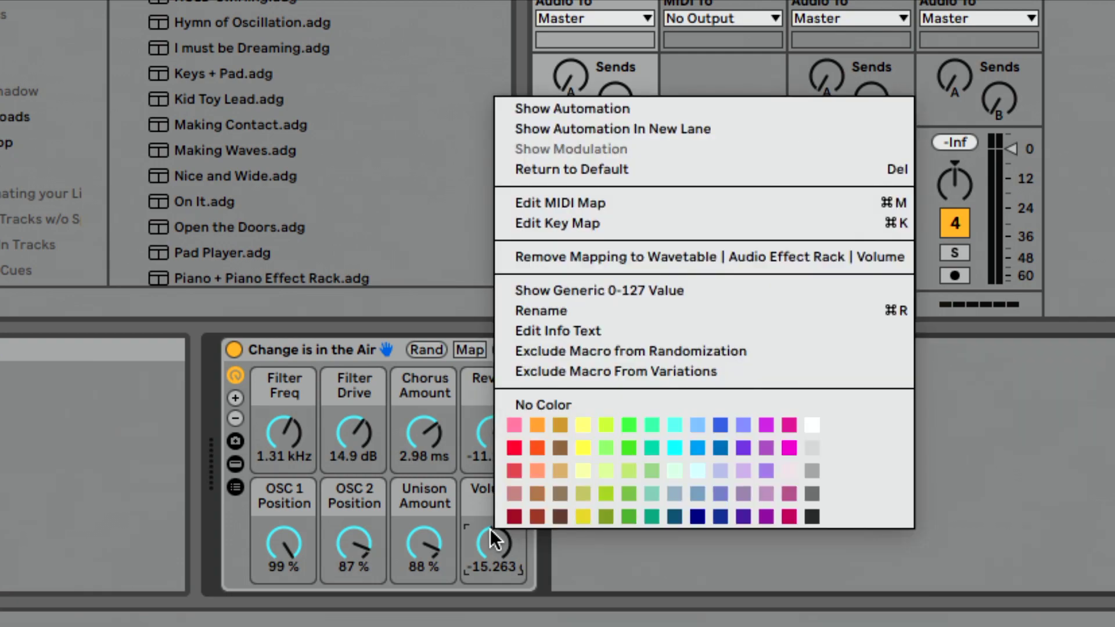
{"action": "left_click", "coordinate": [572, 352]}
{"action": "left_click_drag", "start_coordinate": [506, 536], "coordinate": [505, 489]}
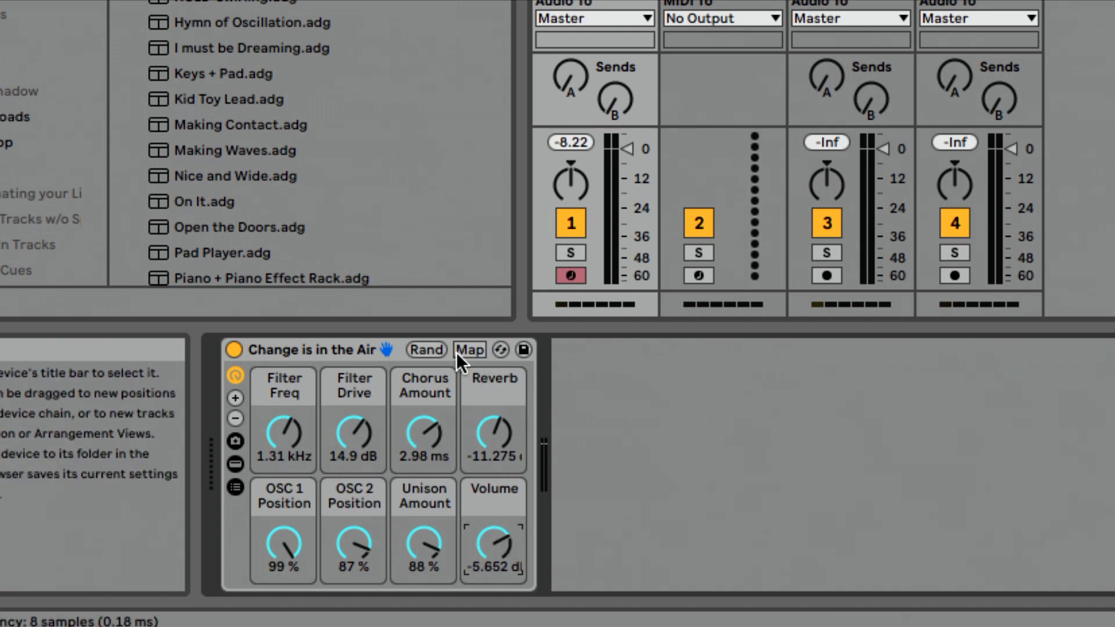
Step: Re-randomize the other macros three times while Volume stays fixed
{"action": "left_click", "coordinate": [437, 349]}
{"action": "left_click", "coordinate": [437, 349]}
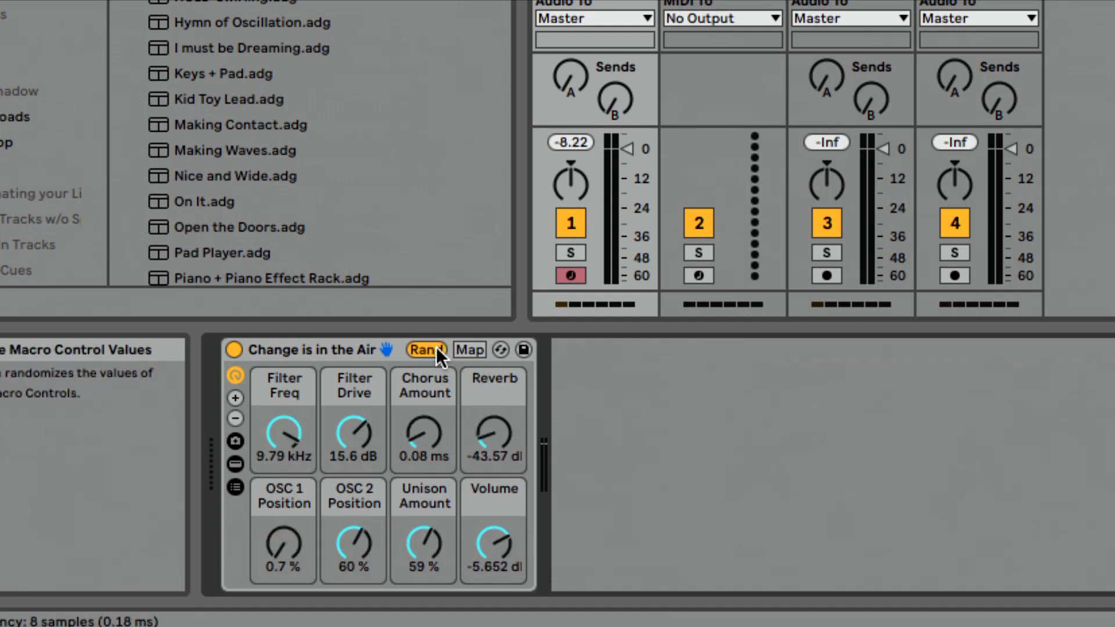
{"action": "left_click", "coordinate": [437, 348]}
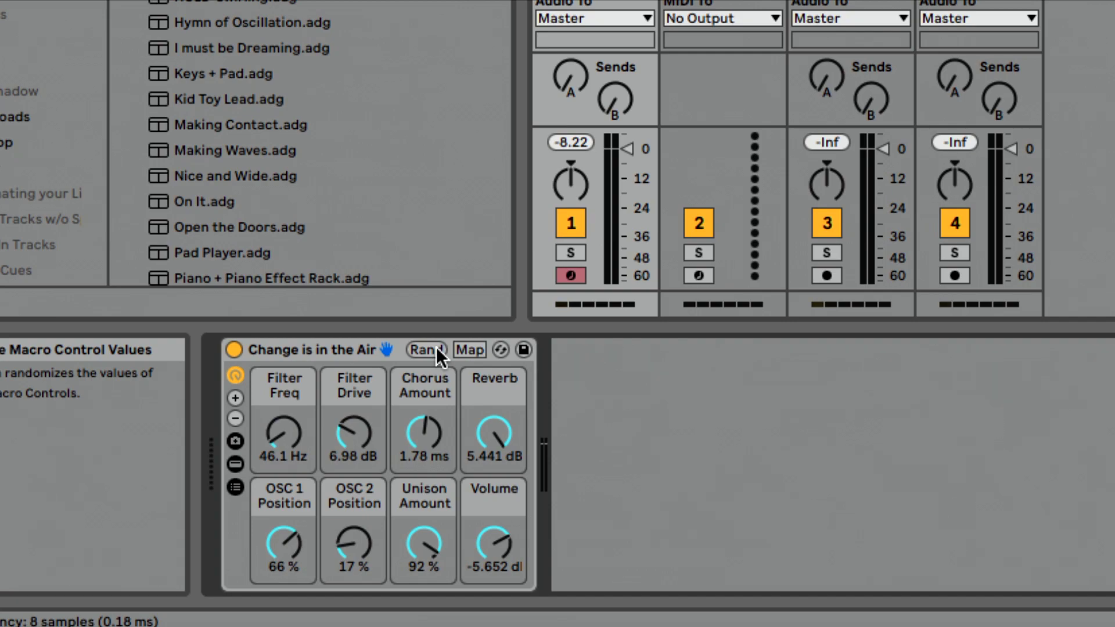